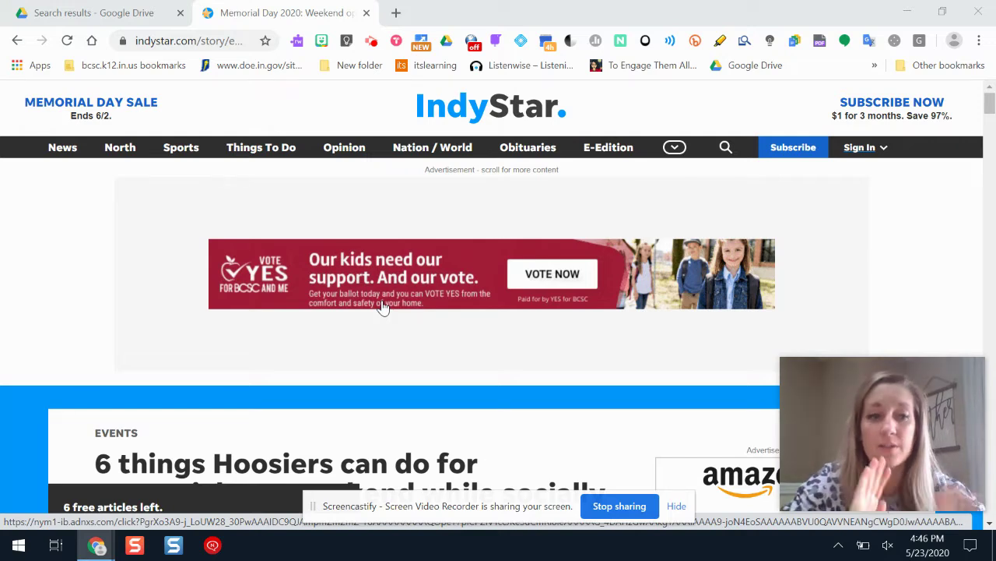
- Search the Chrome Web Store for 'mercury reader' in a new tab, then return to the IndyStar article
left_click(382, 308)
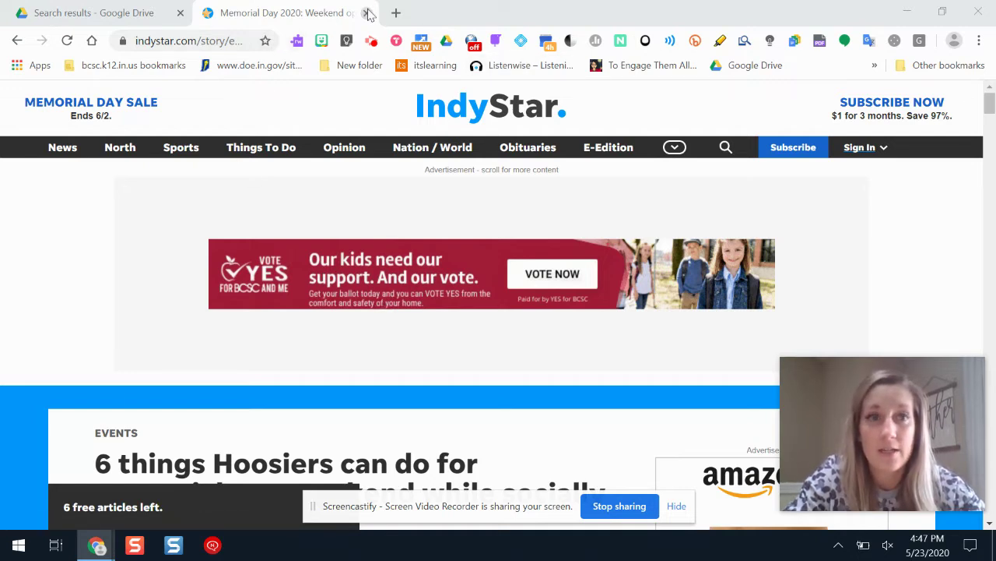
left_click(393, 12)
type("chromew")
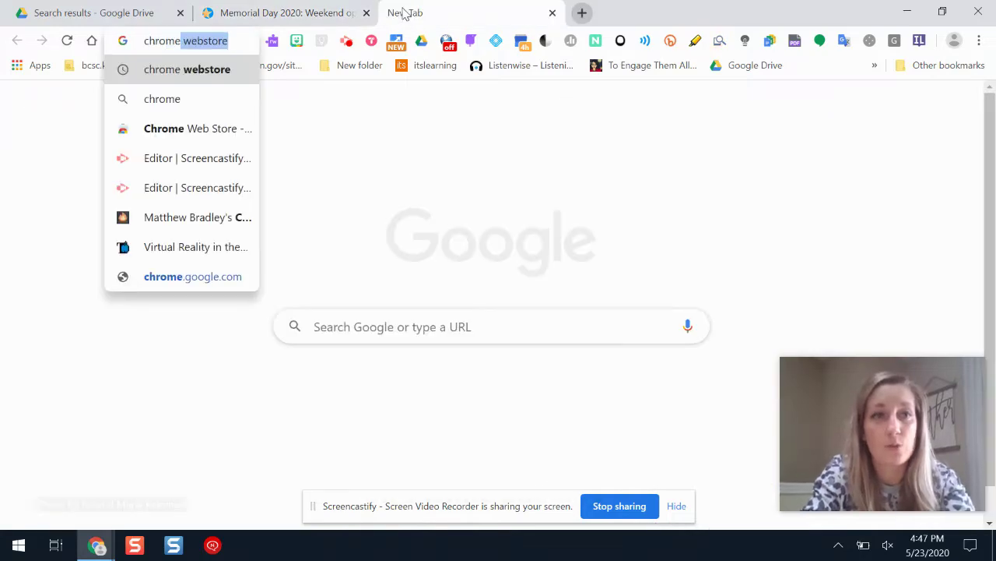
key("BackSpace")
key("Down")
key("Down")
key("Return")
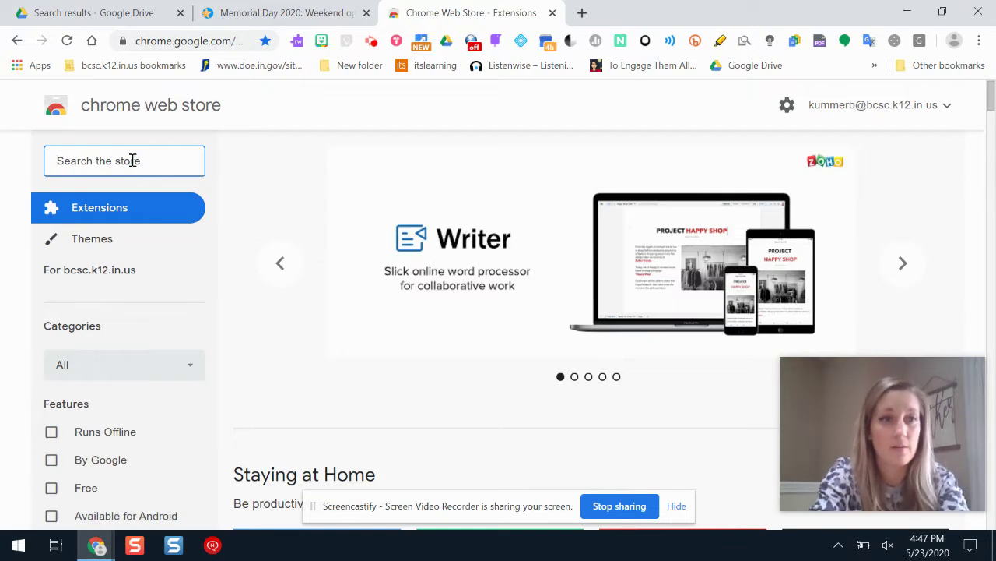
type("mercury reader")
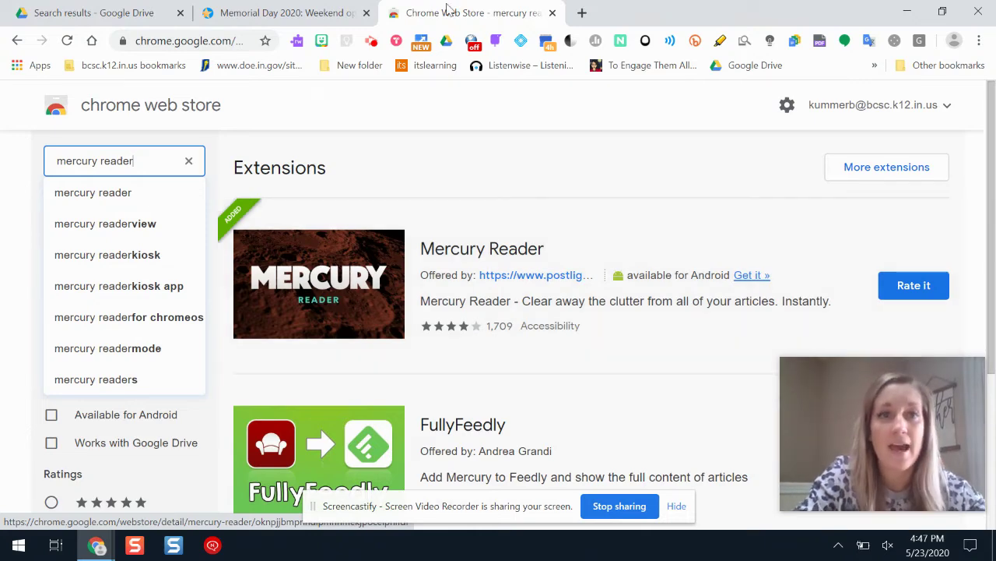
left_click(307, 13)
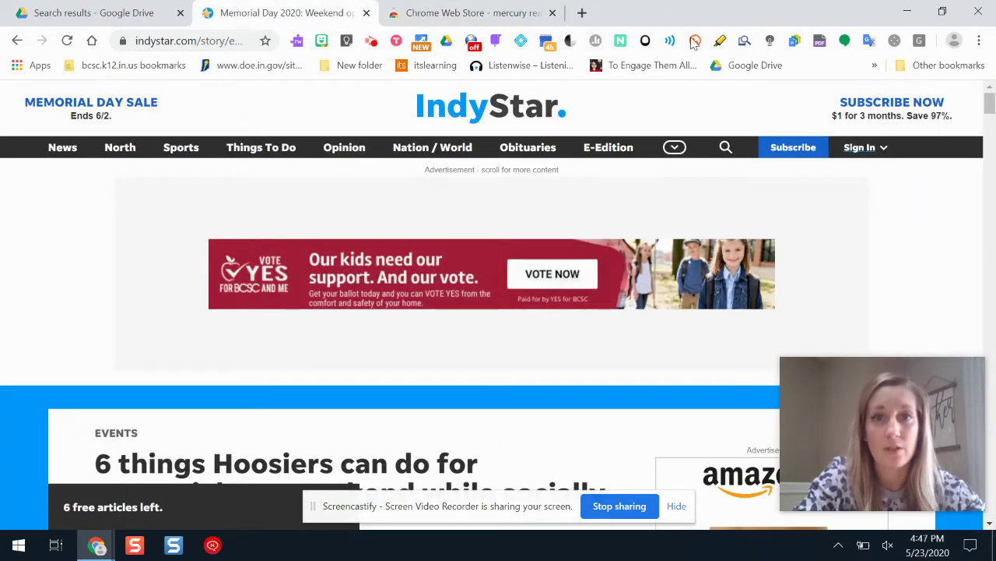
left_click(981, 43)
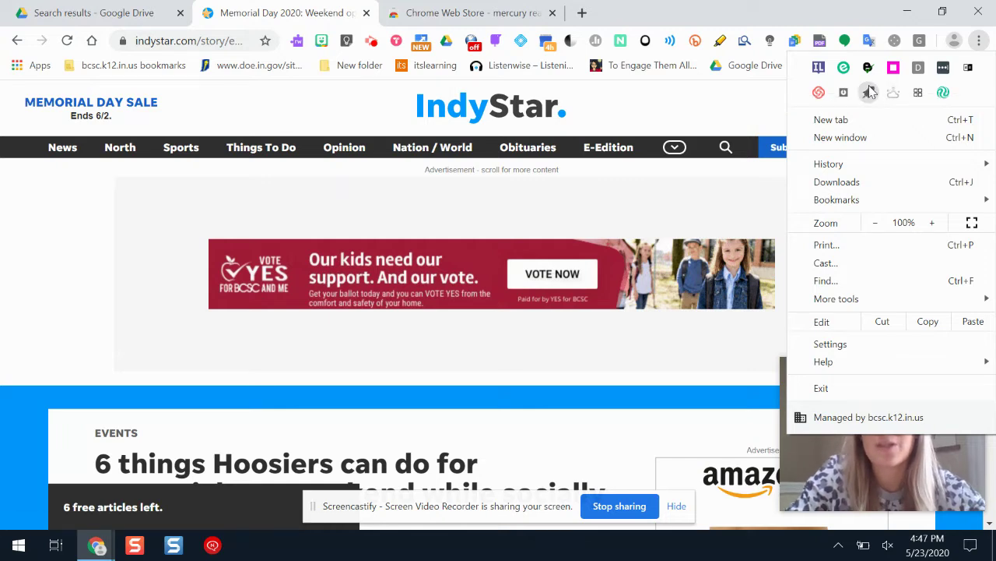
left_click(11, 475)
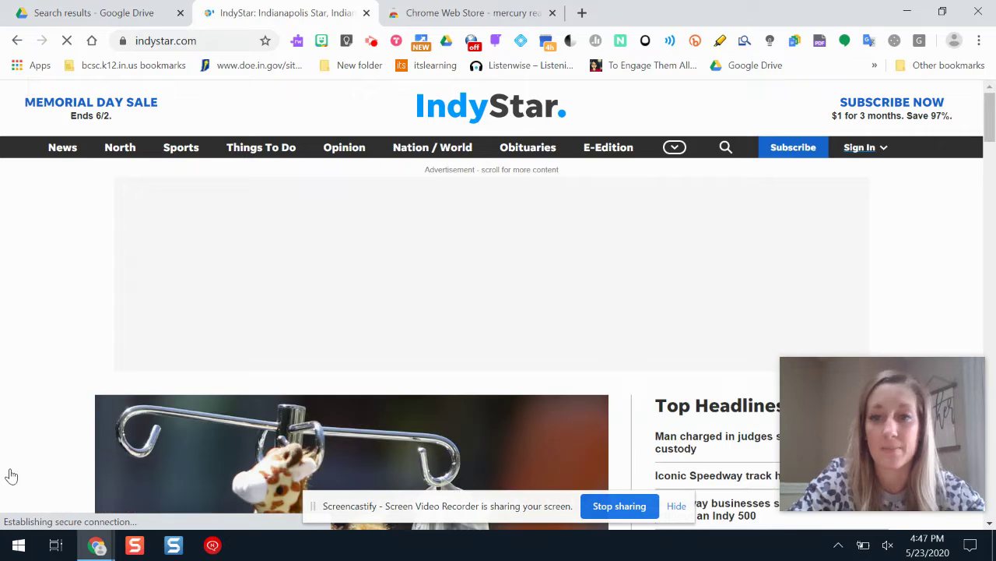
left_click(19, 39)
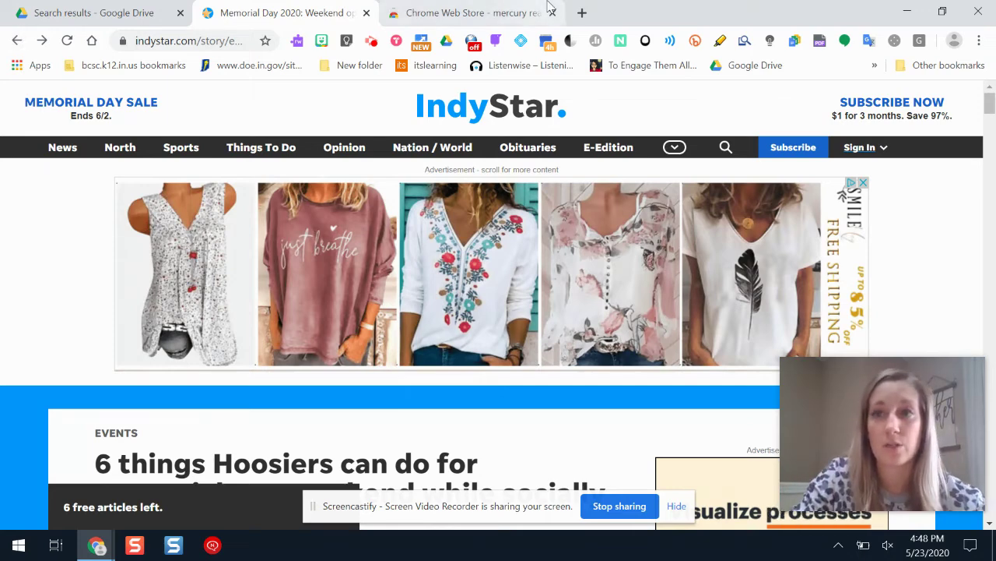
- Show the IndyStar Memorial Day article in Mercury Reader, close the covering popup, and scroll the body text
left_click(980, 40)
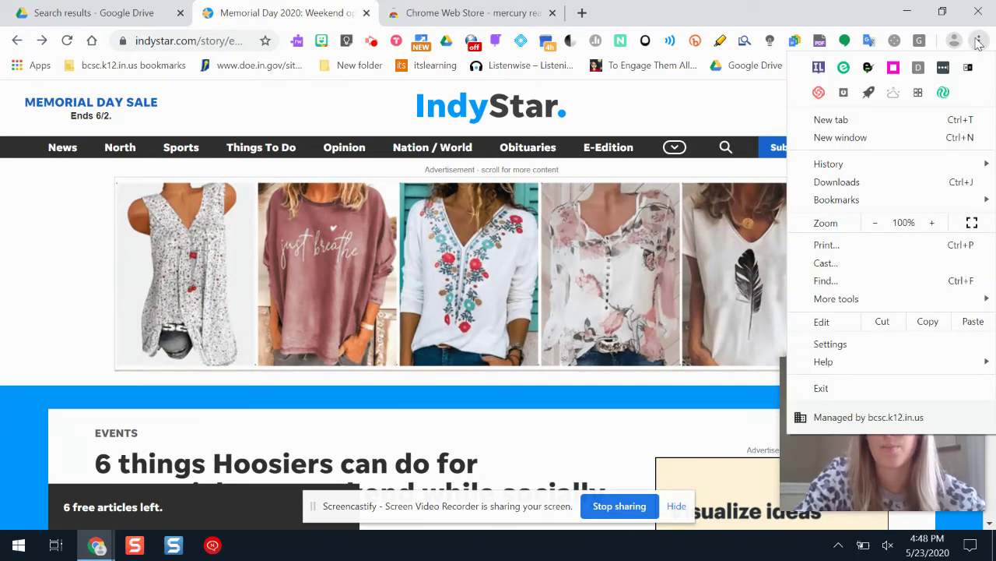
left_click(870, 92)
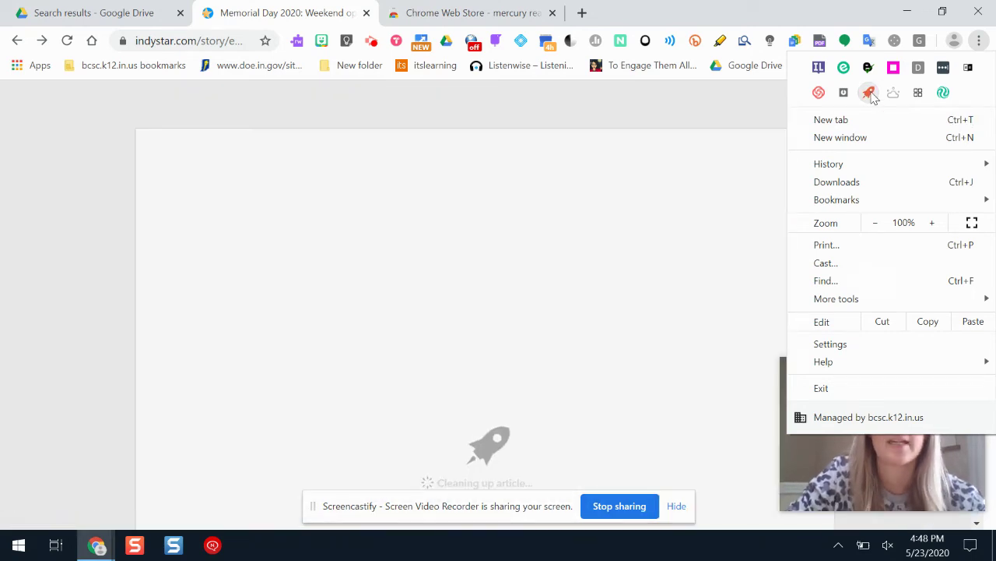
left_click(86, 241)
left_click(87, 246)
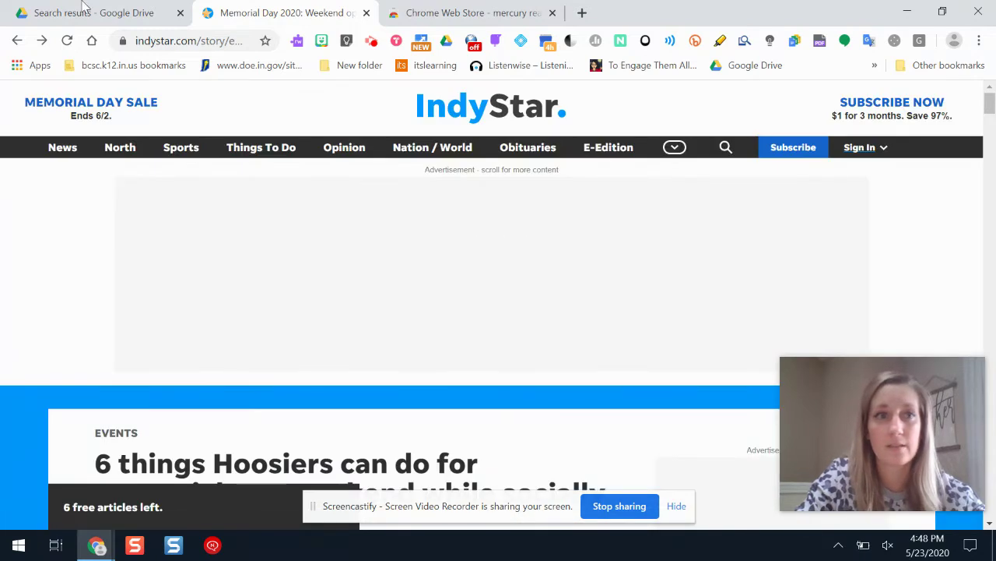
left_click(42, 40)
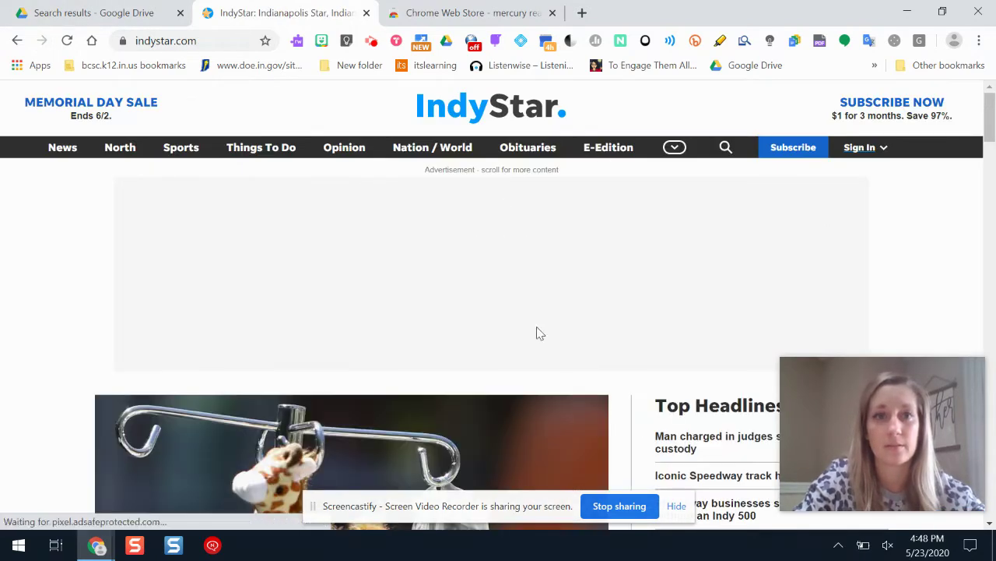
left_click(372, 43)
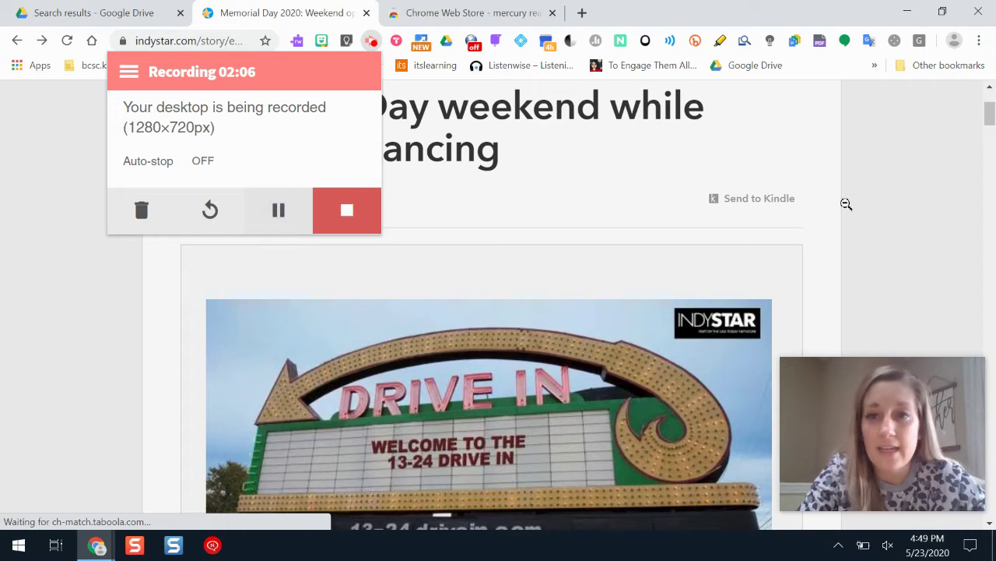
left_click(825, 278)
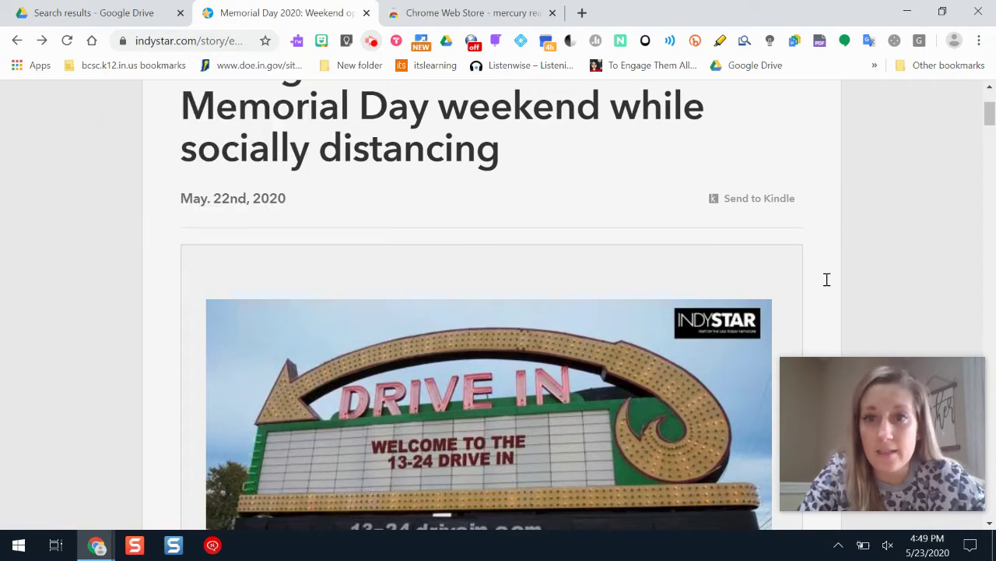
left_click_drag(992, 116, 993, 111)
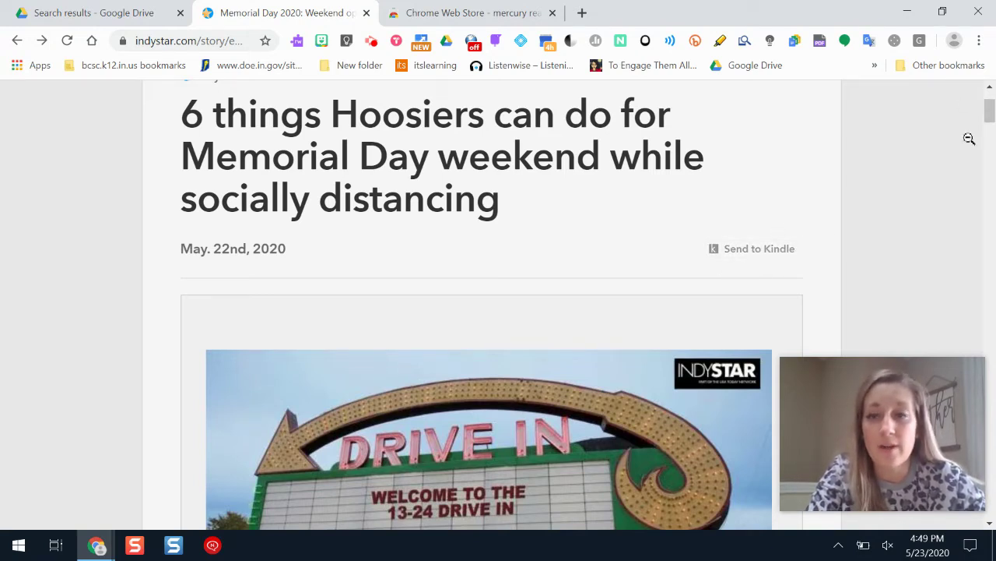
left_click_drag(989, 111, 993, 147)
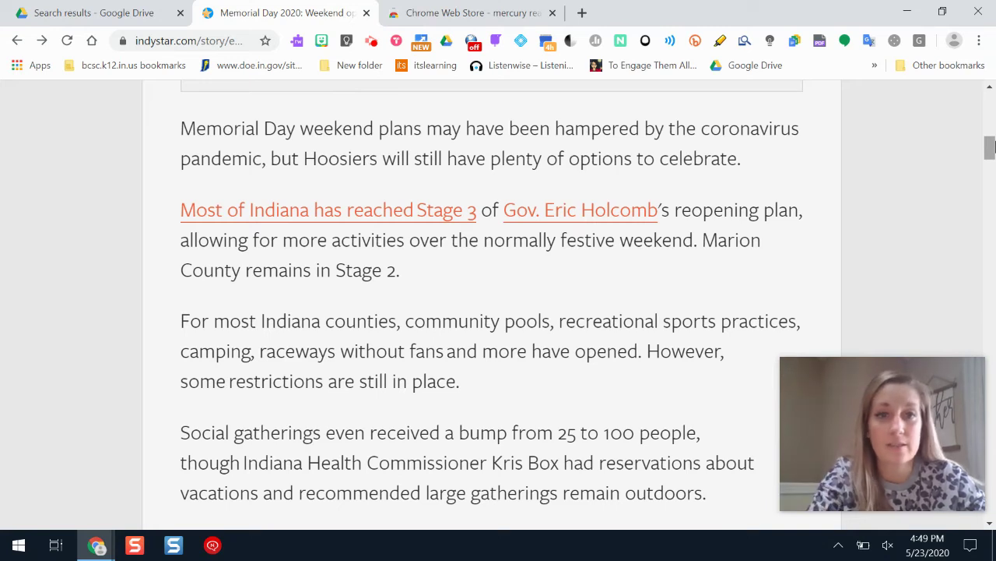
- Re-enable Mercury Reader, scroll to the top, and open the gear's text size, typography and theme settings
left_click(979, 40)
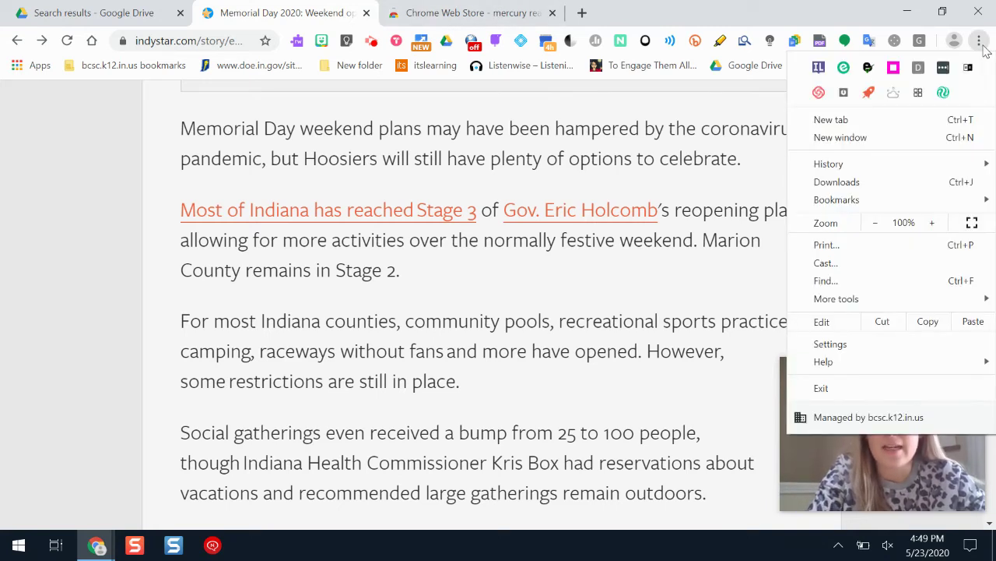
left_click(869, 93)
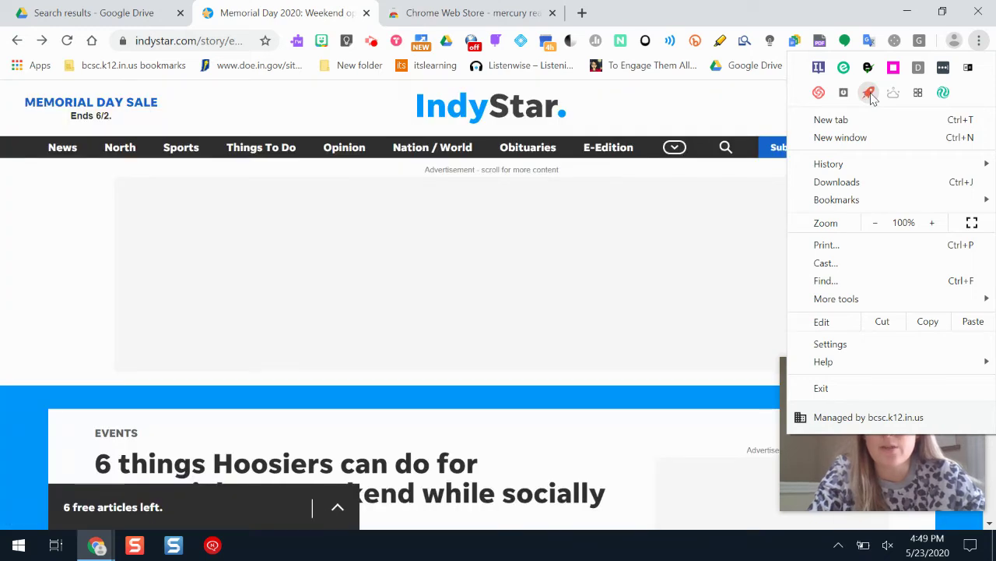
left_click(870, 93)
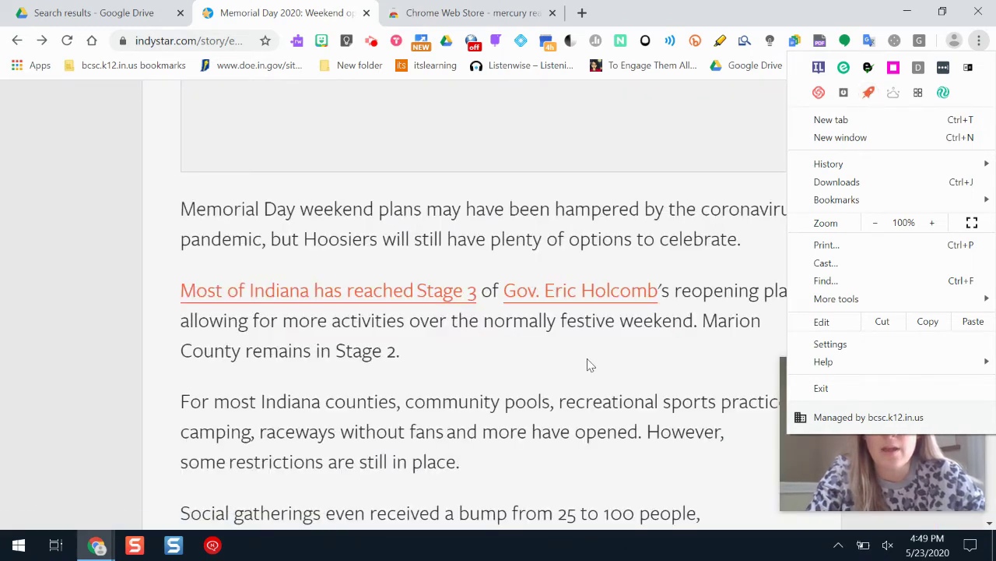
left_click(592, 367)
left_click_drag(990, 170, 991, 93)
left_click(819, 156)
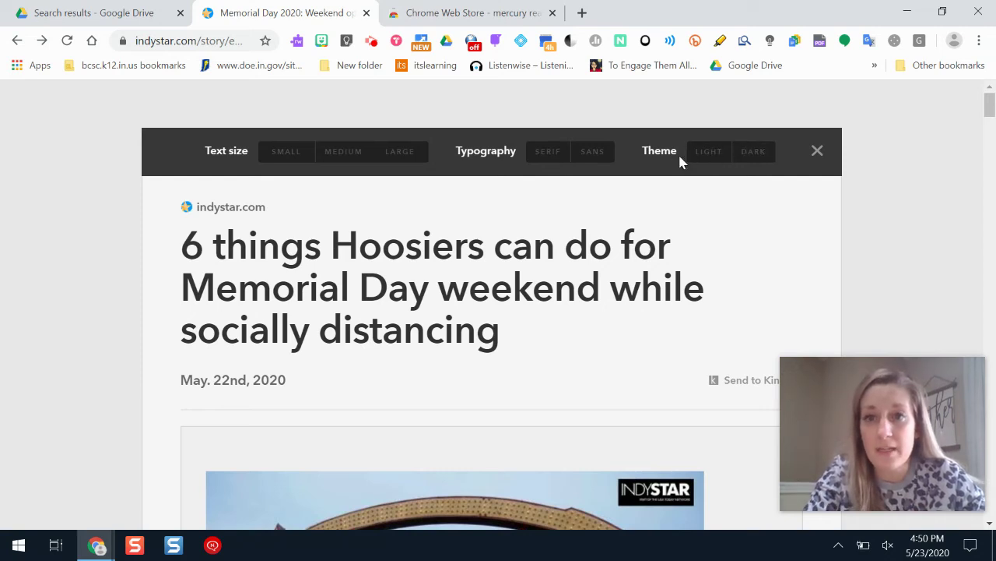
- Try the Dark theme on the article, then switch back to Light
left_click(755, 156)
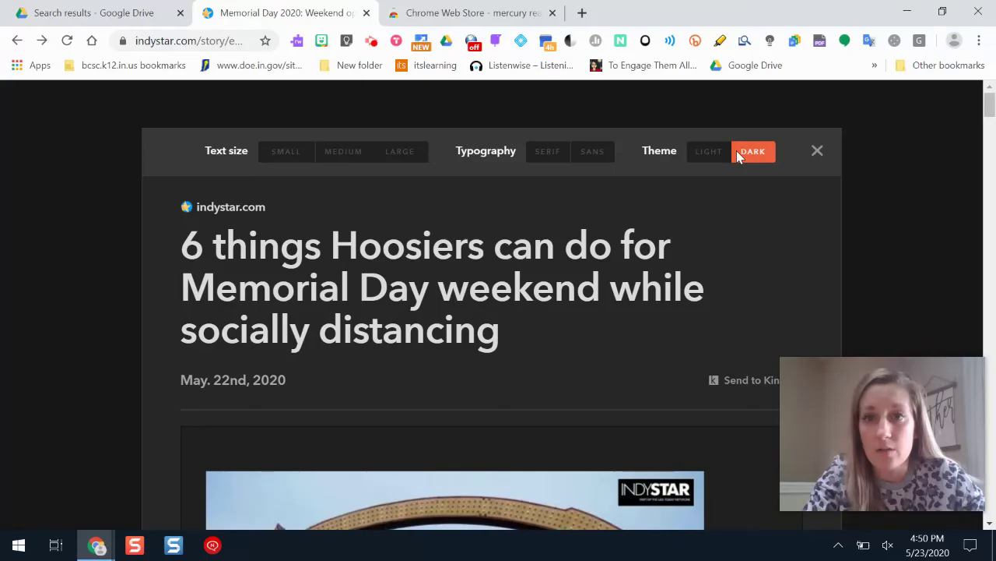
left_click(712, 153)
left_click_drag(993, 124, 994, 100)
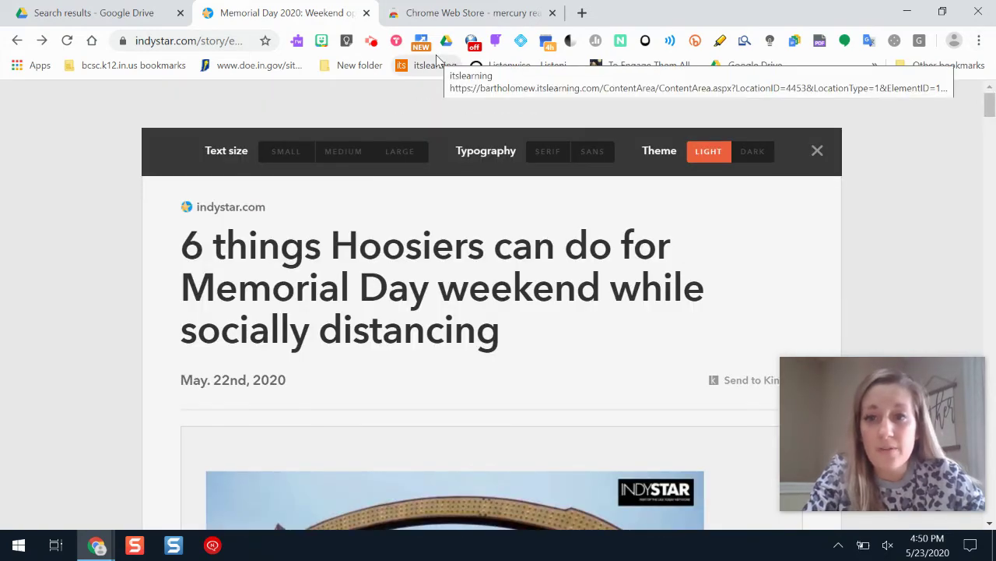